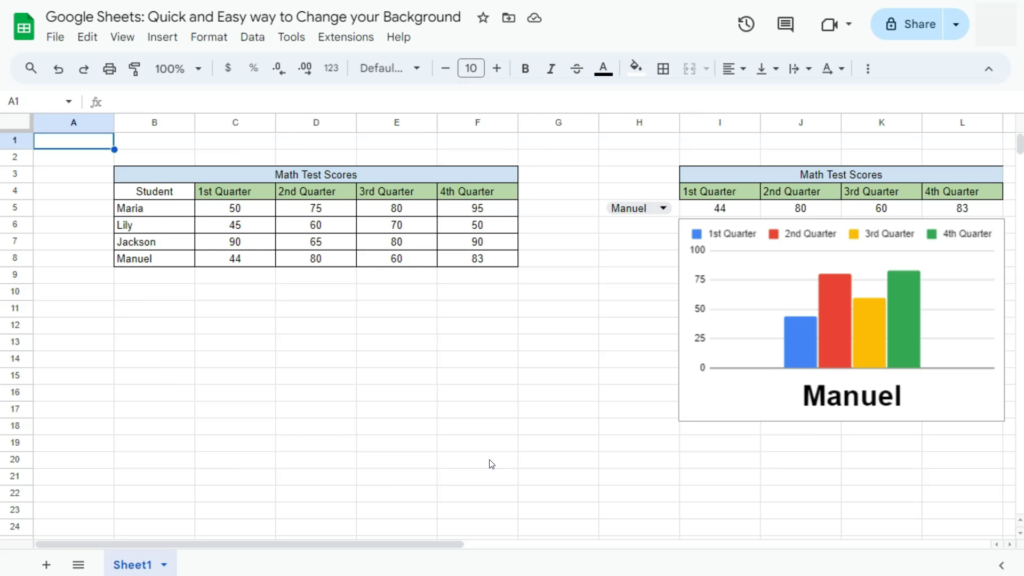
Step: Select the whole sheet and fill it with light yellow 3
{"action": "left_click", "coordinate": [17, 122]}
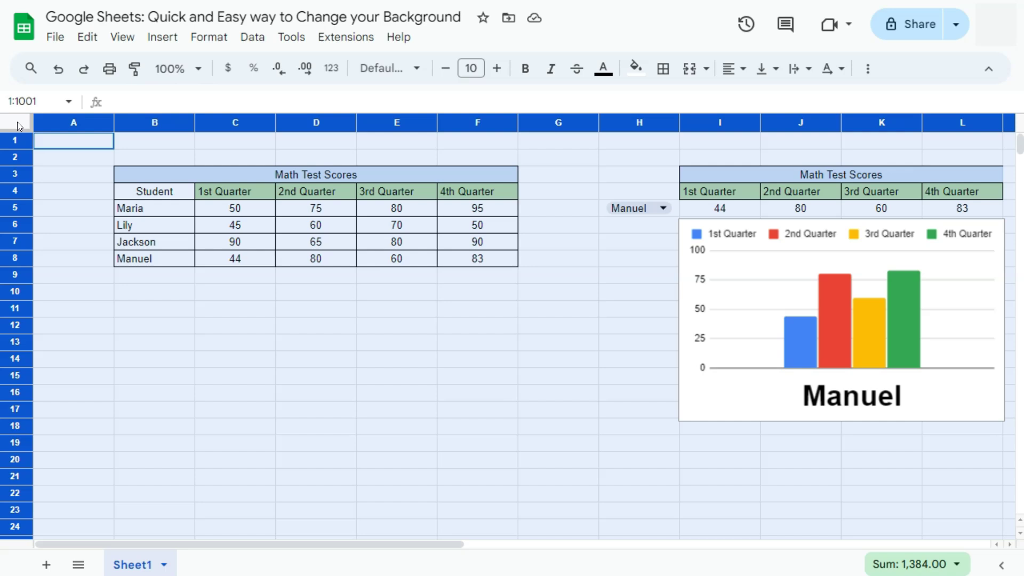
{"action": "left_click", "coordinate": [640, 70]}
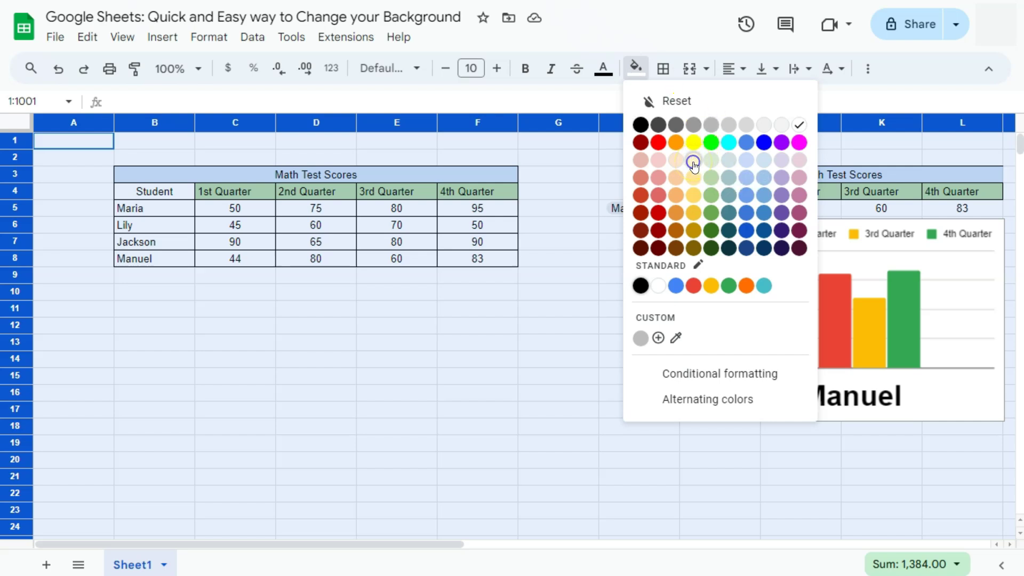
{"action": "left_click", "coordinate": [694, 160]}
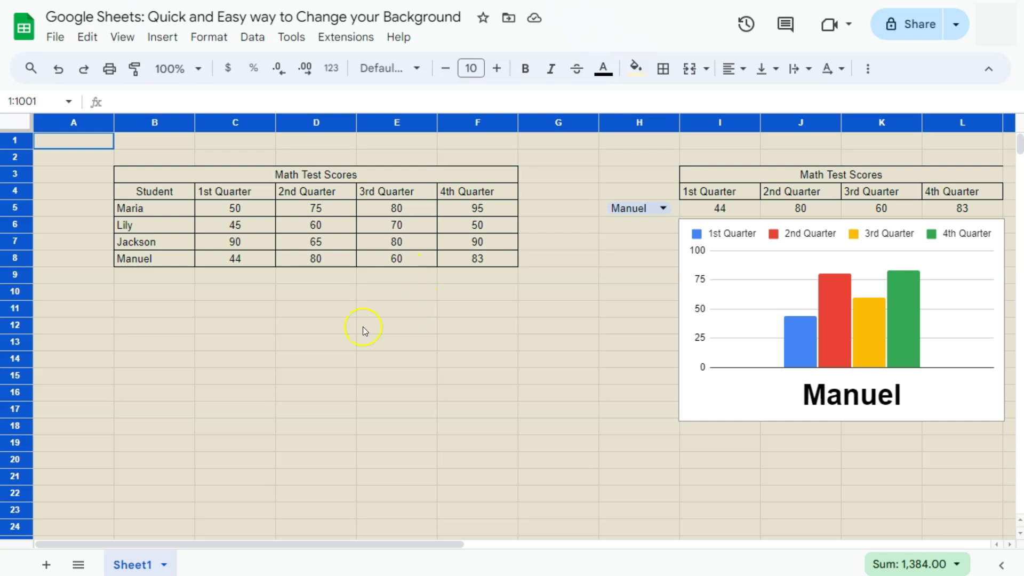
Step: Cut the Math Test Scores table from B3:F8 and paste it at B11, then reselect B3:F8
{"action": "left_click_drag", "start_coordinate": [177, 177], "coordinate": [461, 266]}
{"action": "key", "text": "ctrl+c"}
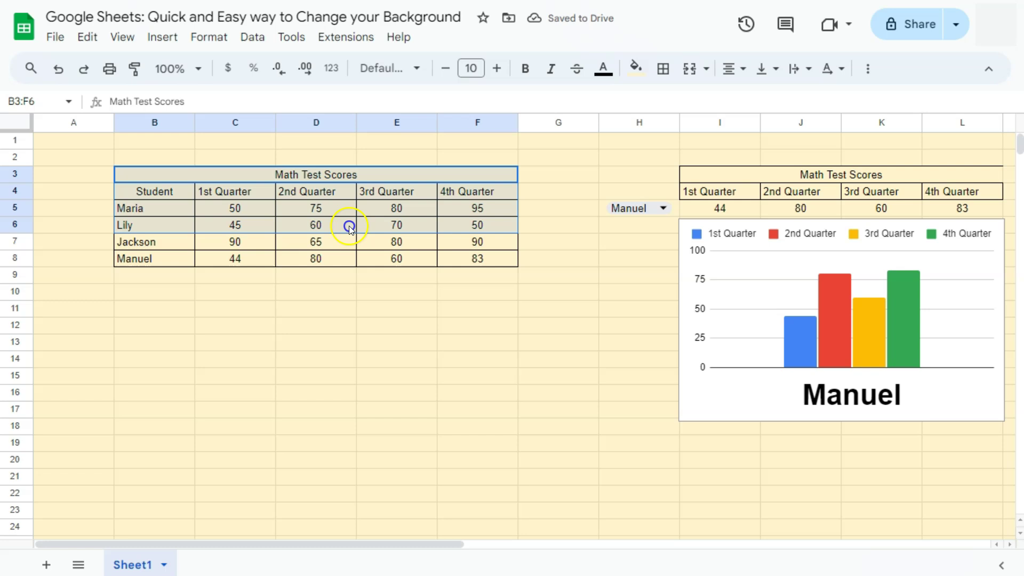
{"action": "right_click", "coordinate": [208, 171]}
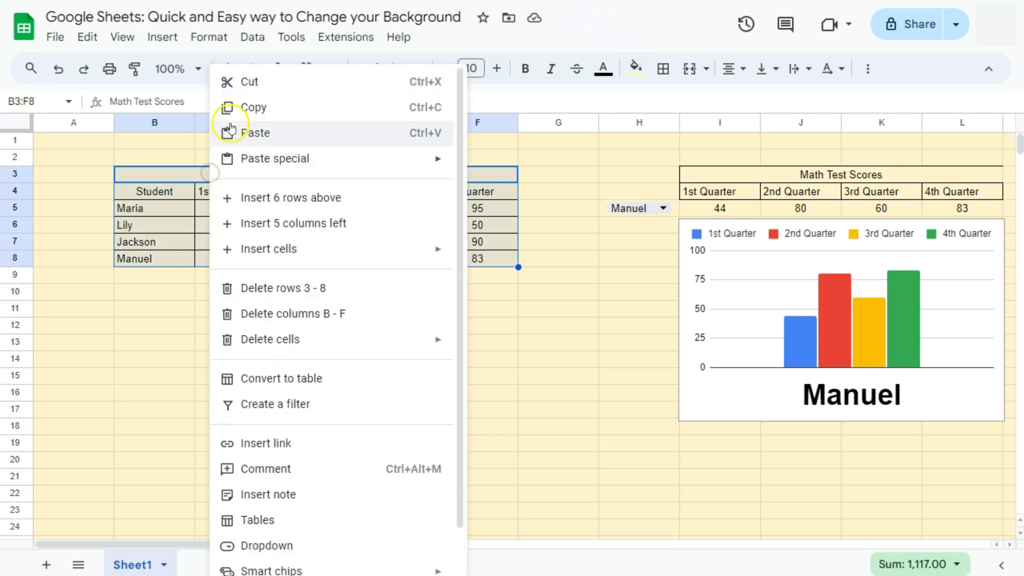
{"action": "left_click", "coordinate": [252, 83]}
{"action": "left_click", "coordinate": [175, 309]}
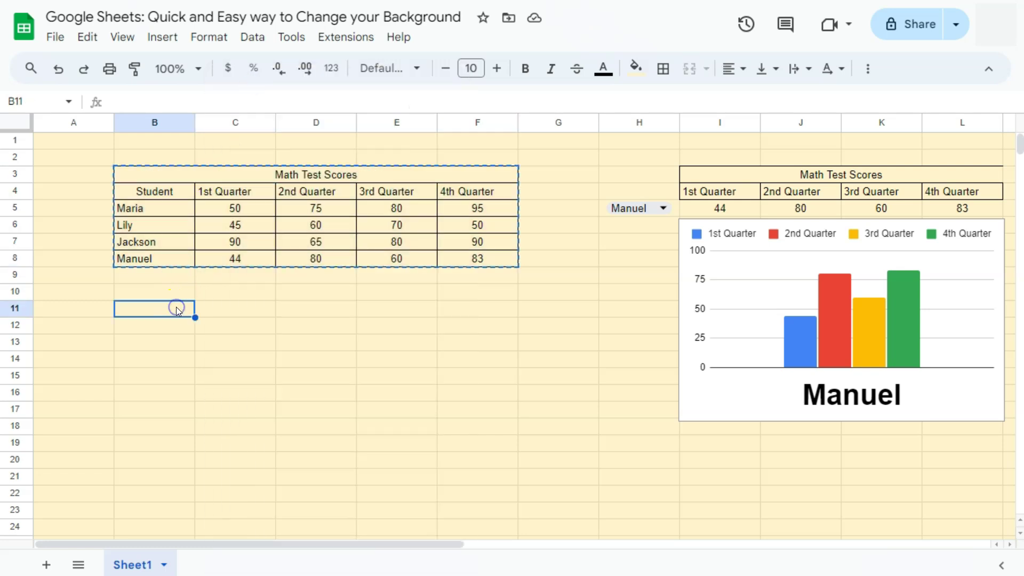
{"action": "key", "text": "ctrl+v"}
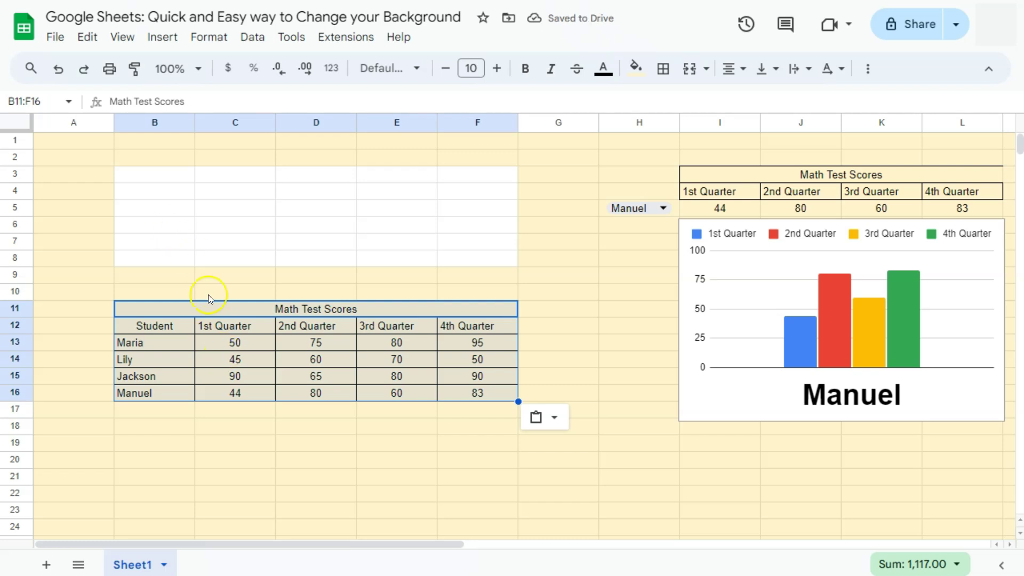
{"action": "left_click_drag", "start_coordinate": [169, 180], "coordinate": [463, 267]}
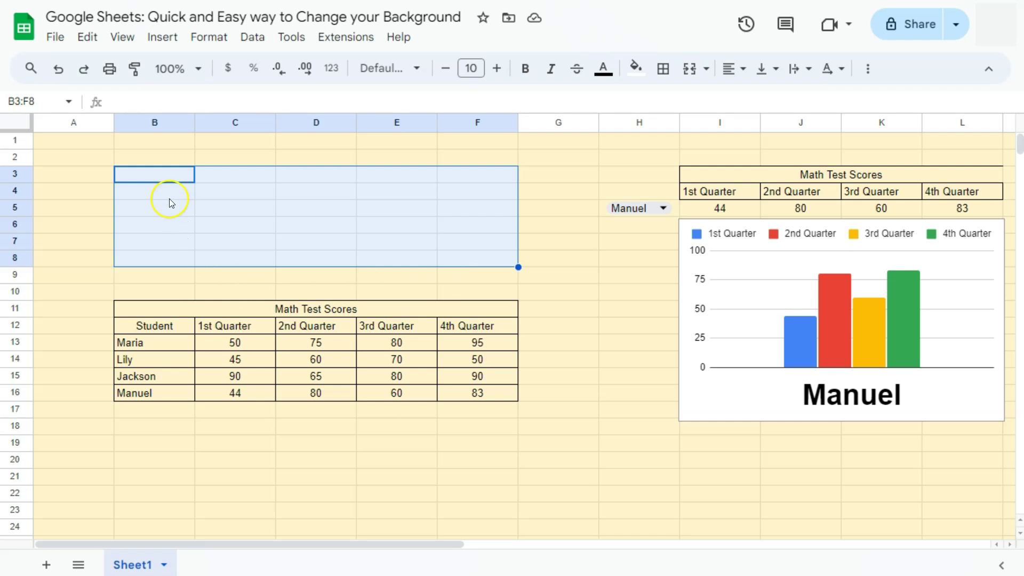
Step: Fill the emptied range B3:F8 with light yellow and deselect it
{"action": "left_click", "coordinate": [635, 69]}
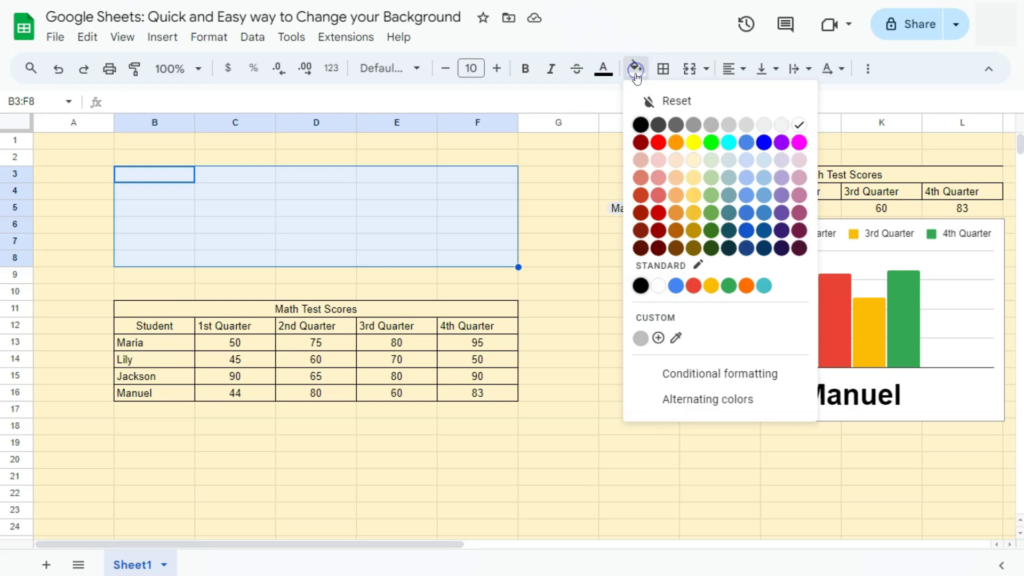
{"action": "left_click", "coordinate": [692, 161]}
{"action": "left_click", "coordinate": [571, 270]}
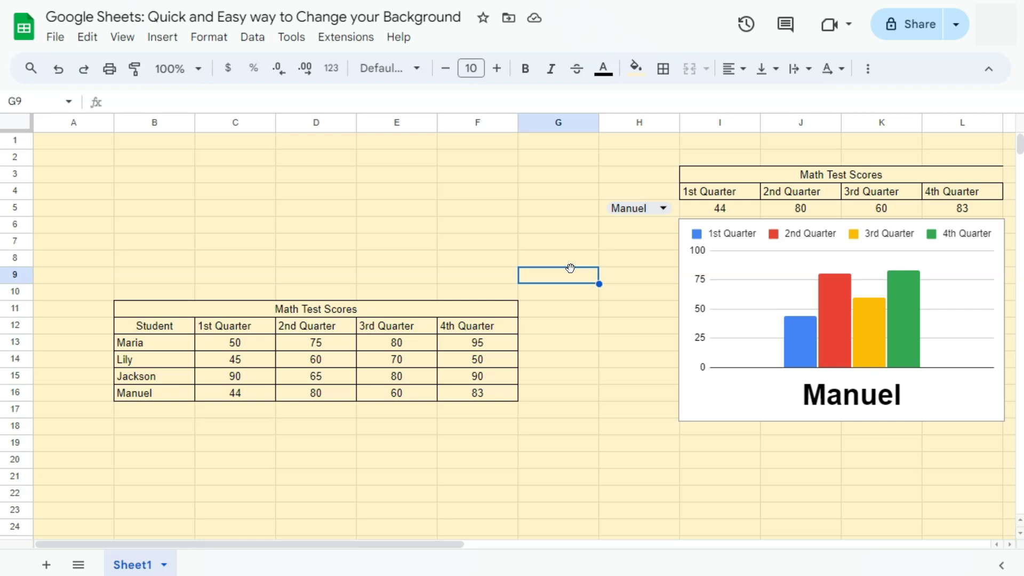
Step: Undo back to the original white sheet with the table in rows 3–8, then select the whole sheet
{"action": "left_click", "coordinate": [54, 69]}
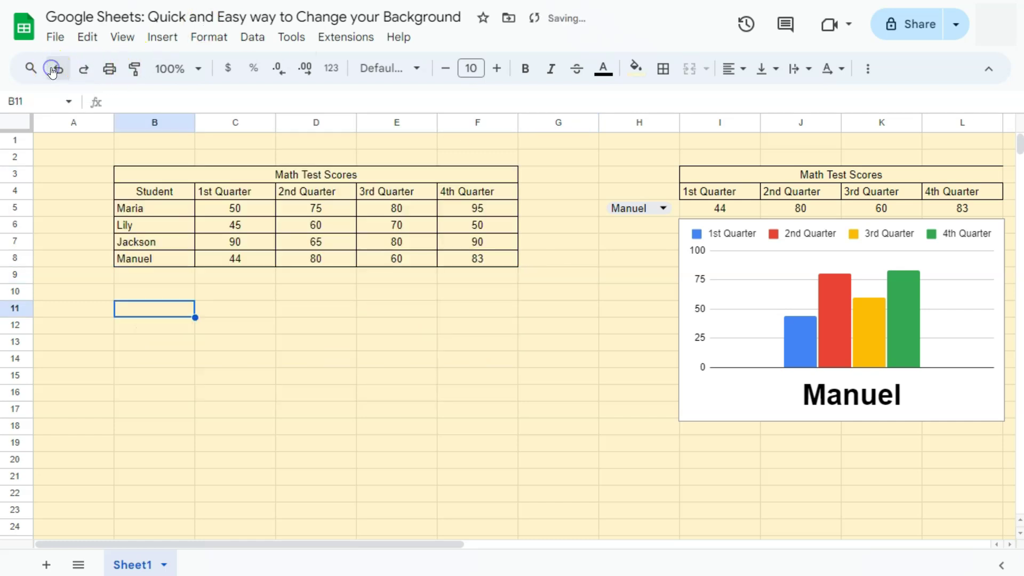
{"action": "left_click", "coordinate": [54, 68]}
{"action": "left_click", "coordinate": [83, 144]}
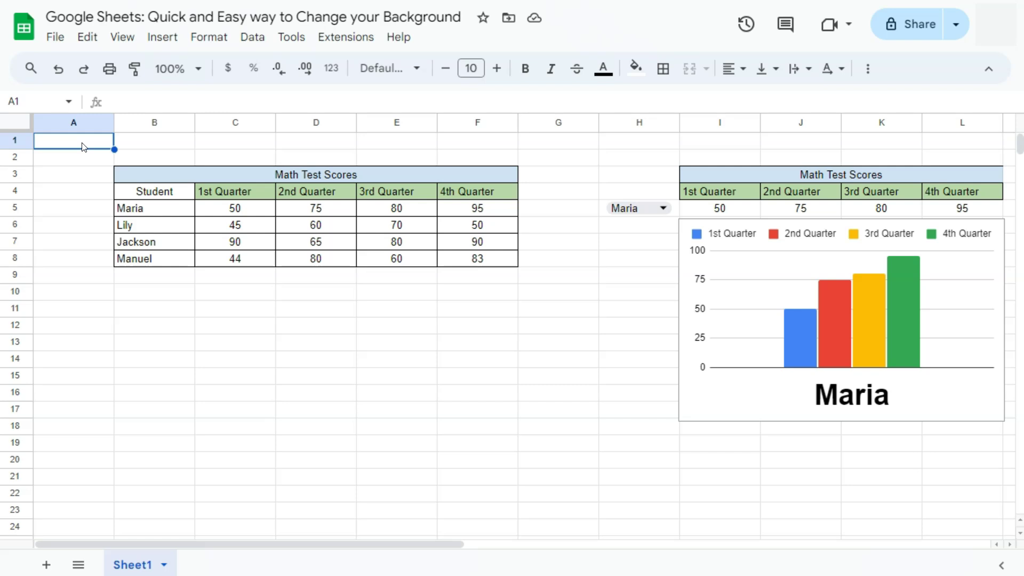
{"action": "left_click", "coordinate": [25, 133]}
{"action": "left_click", "coordinate": [19, 120]}
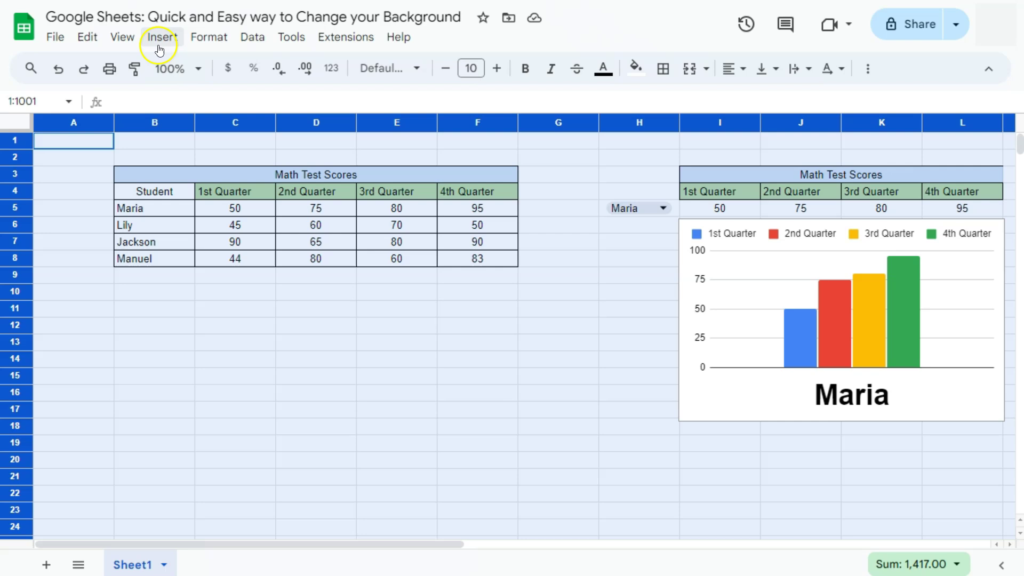
Step: Apply alternating colours to the whole sheet with header, Color 1 and Color 2 all light yellow
{"action": "left_click", "coordinate": [208, 37]}
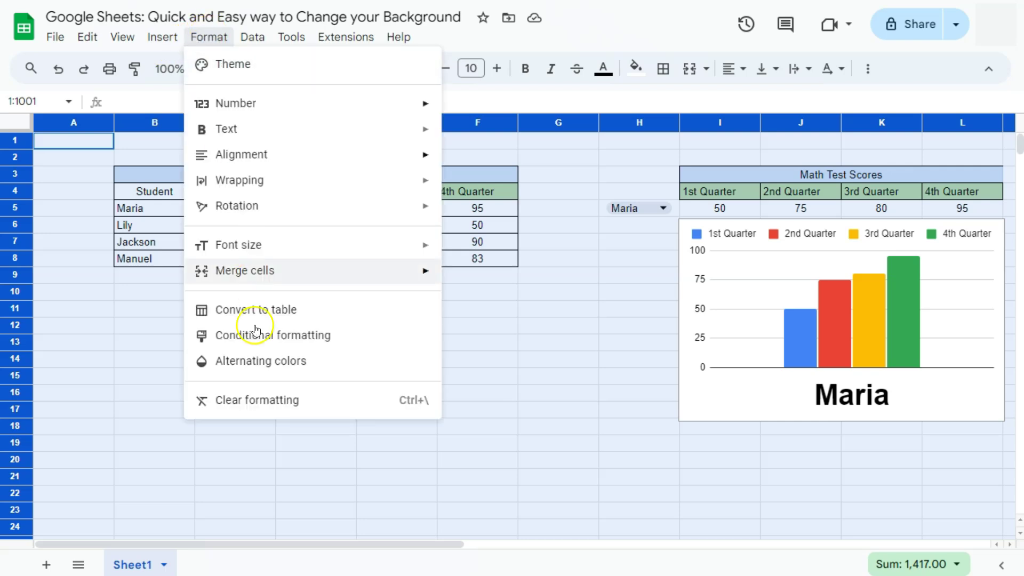
{"action": "left_click", "coordinate": [264, 361]}
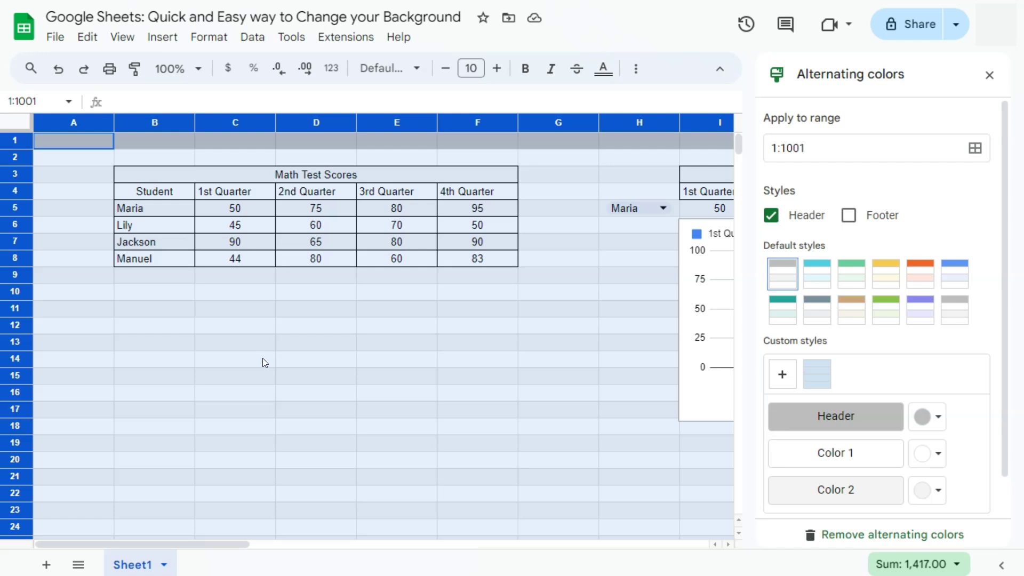
{"action": "scroll", "coordinate": [801, 367], "scroll_direction": "down", "scroll_amount": 1}
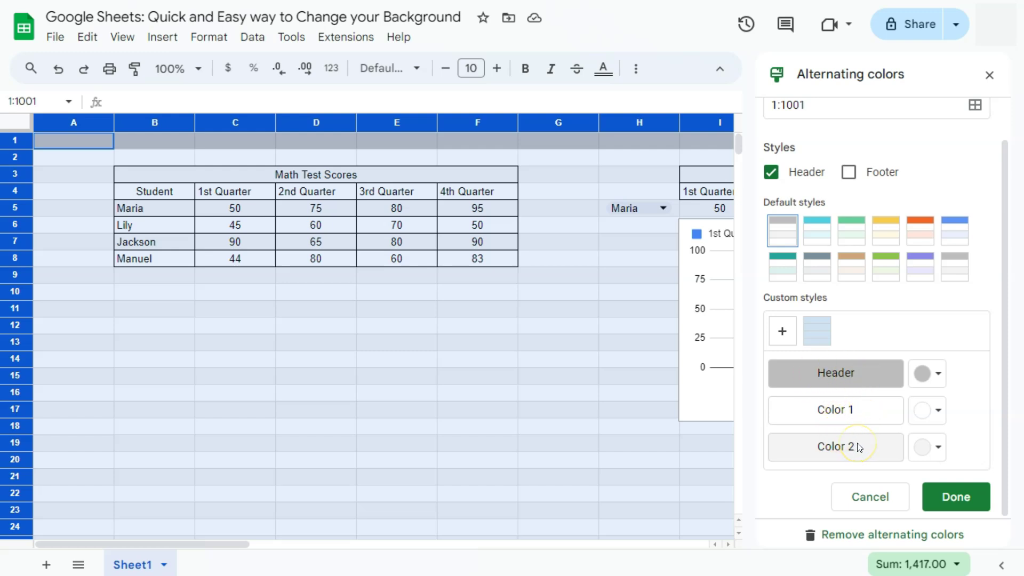
{"action": "left_click", "coordinate": [937, 375]}
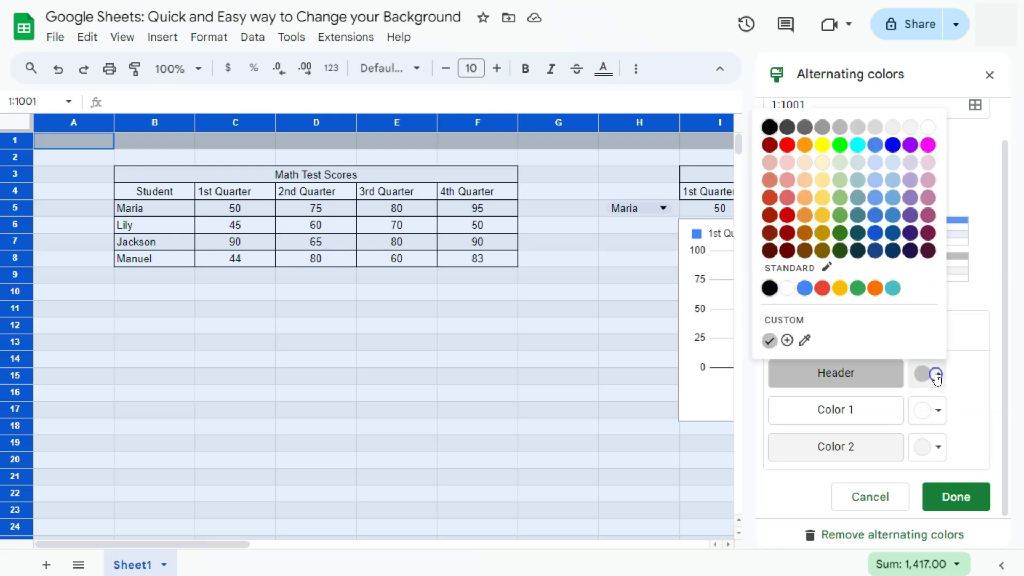
{"action": "left_click", "coordinate": [822, 162]}
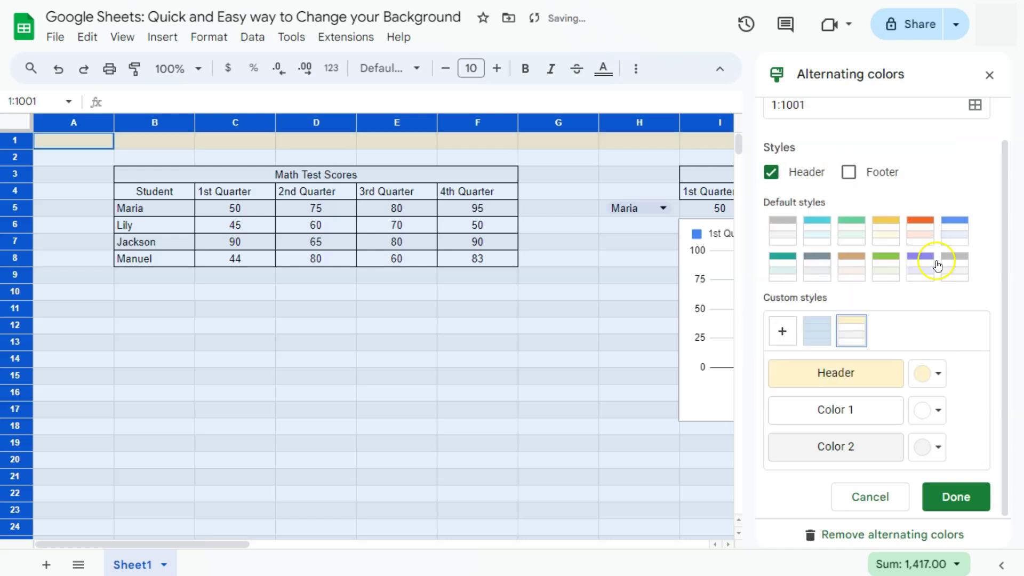
{"action": "left_click", "coordinate": [937, 408]}
{"action": "left_click", "coordinate": [825, 199]}
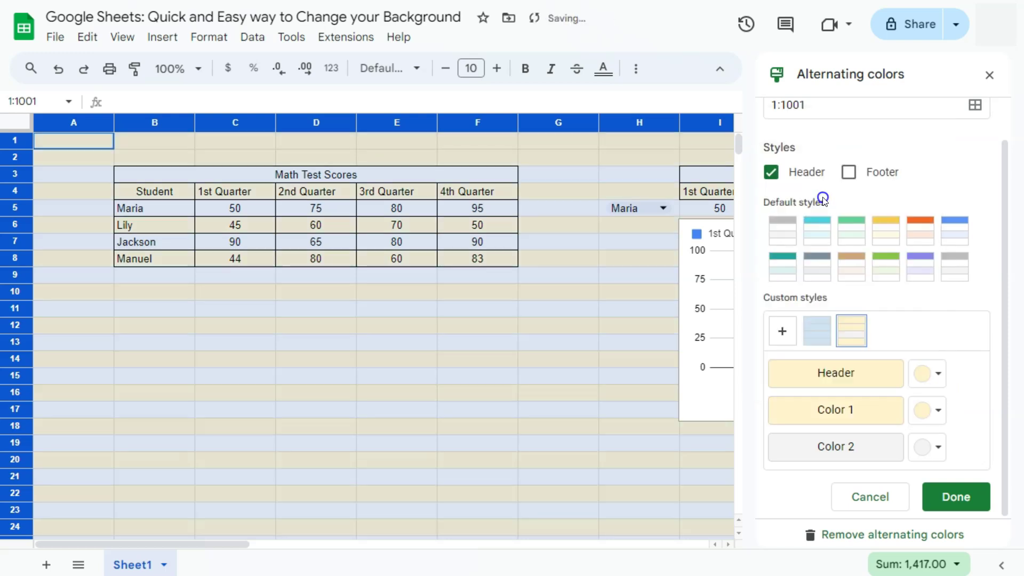
{"action": "left_click", "coordinate": [938, 446]}
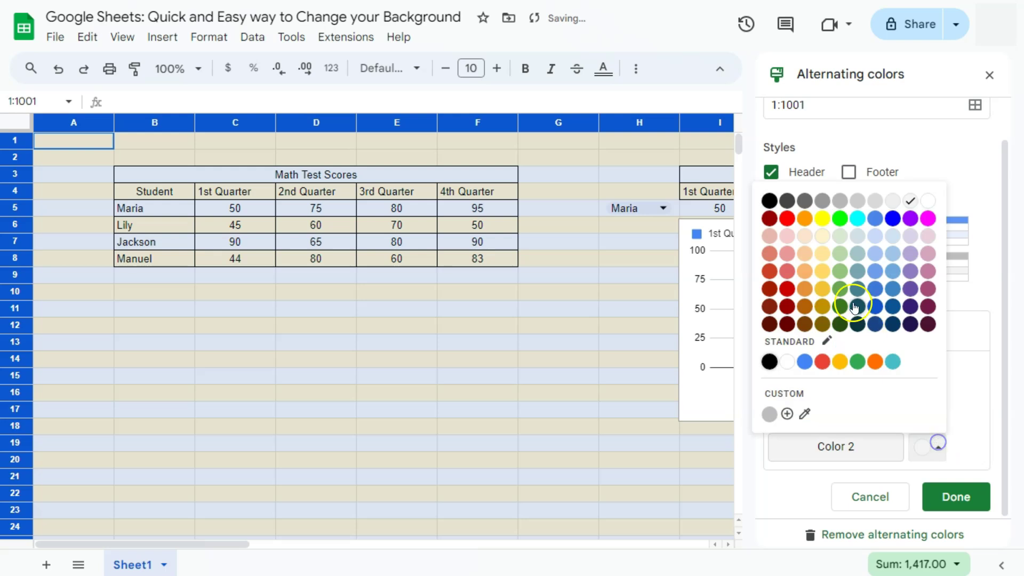
{"action": "left_click", "coordinate": [822, 236]}
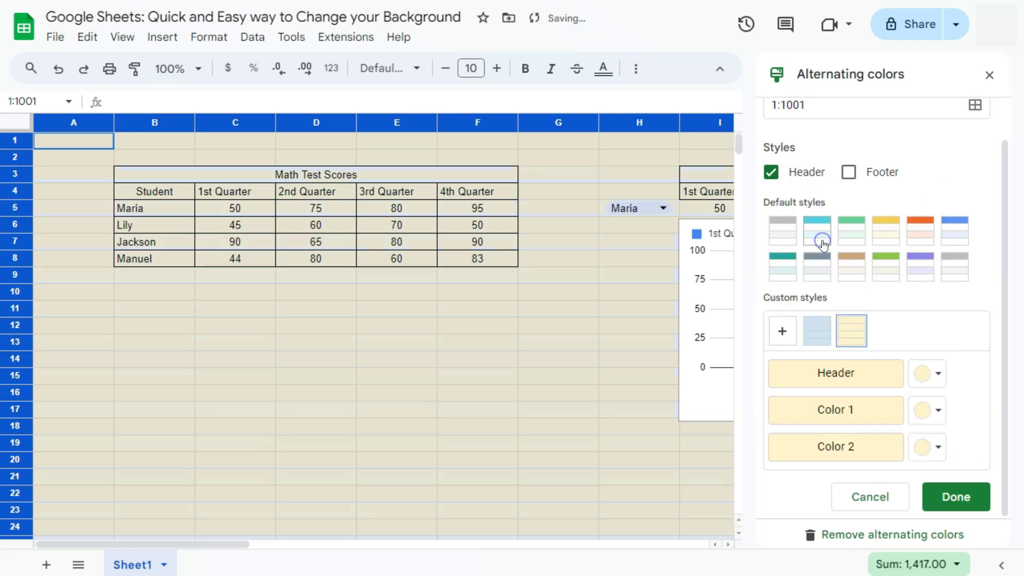
{"action": "left_click", "coordinate": [963, 497]}
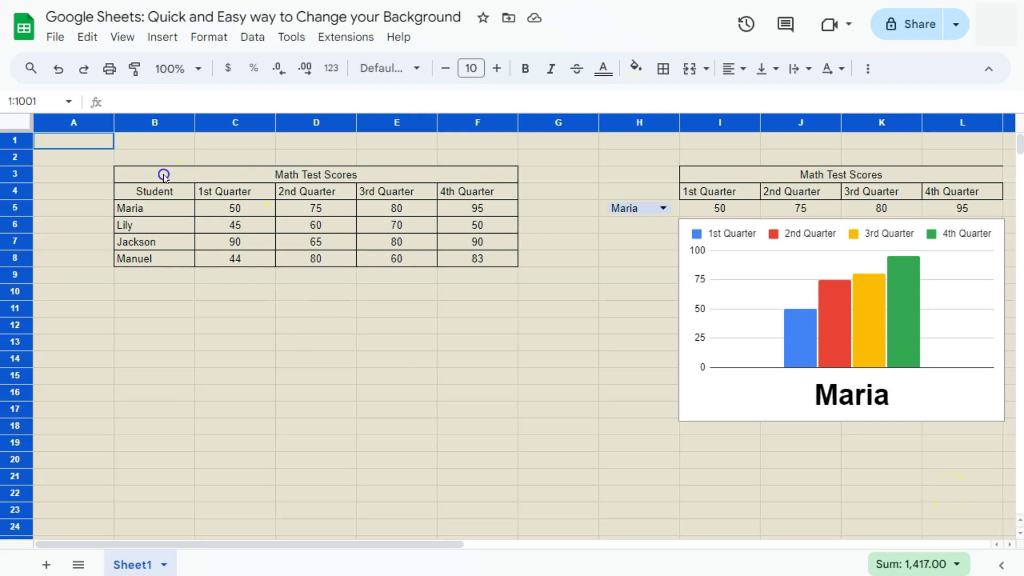
Step: Cut the Math Test Scores table from B3:F8 and paste it at B11, then deselect
{"action": "left_click_drag", "start_coordinate": [162, 174], "coordinate": [457, 268]}
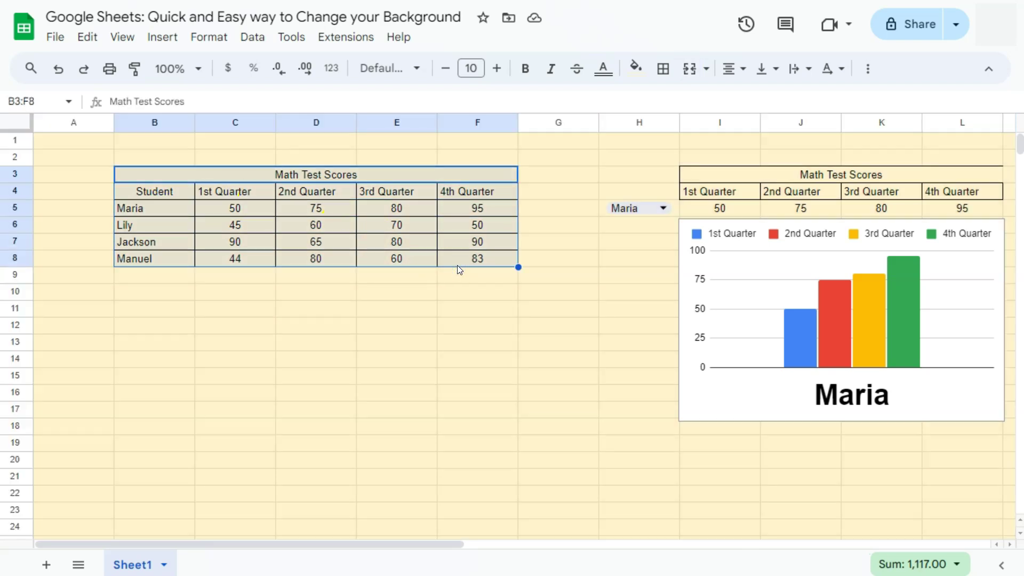
{"action": "right_click", "coordinate": [352, 175]}
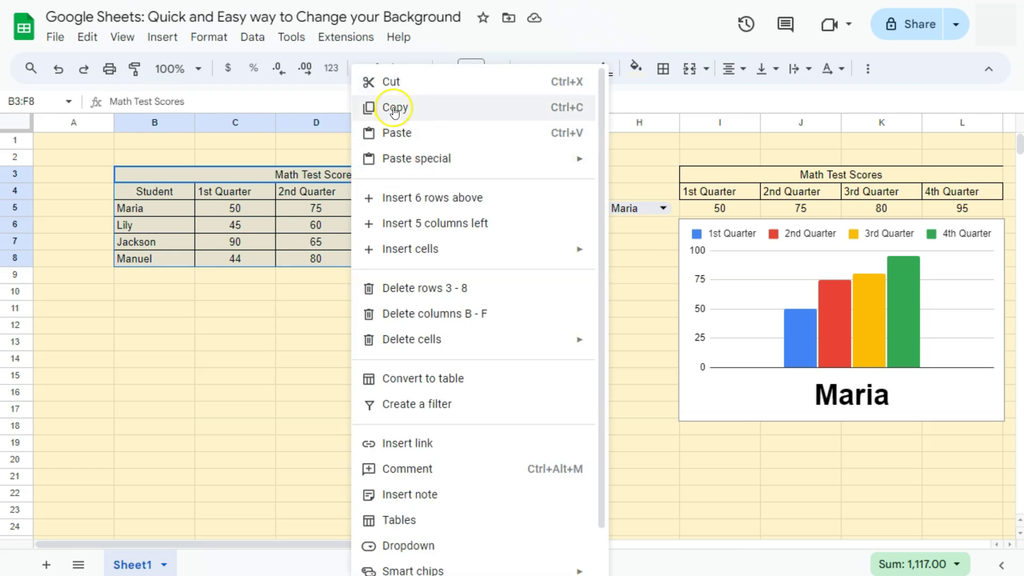
{"action": "left_click", "coordinate": [392, 81]}
{"action": "left_click", "coordinate": [170, 309]}
{"action": "right_click", "coordinate": [170, 310]}
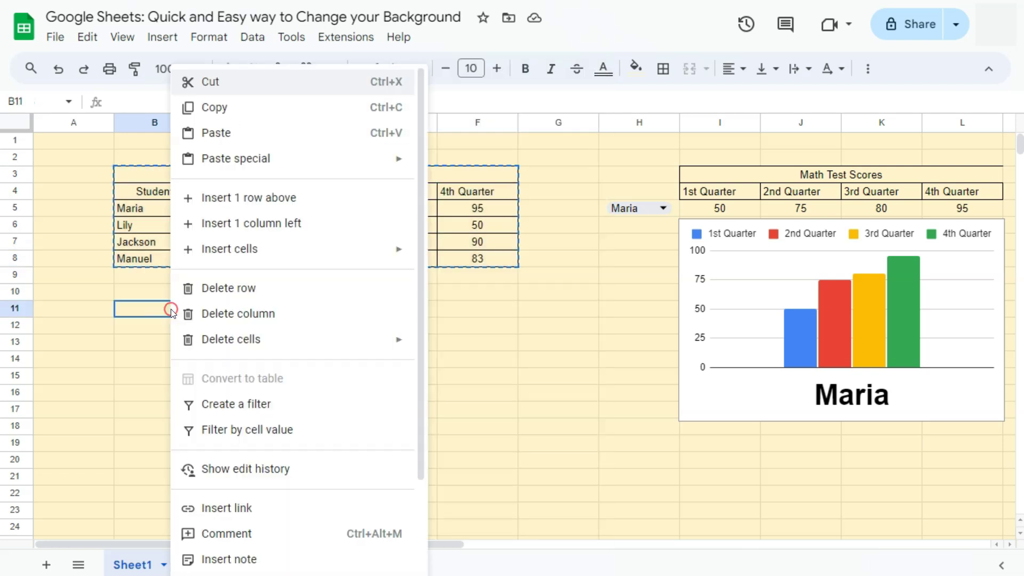
{"action": "left_click", "coordinate": [214, 133]}
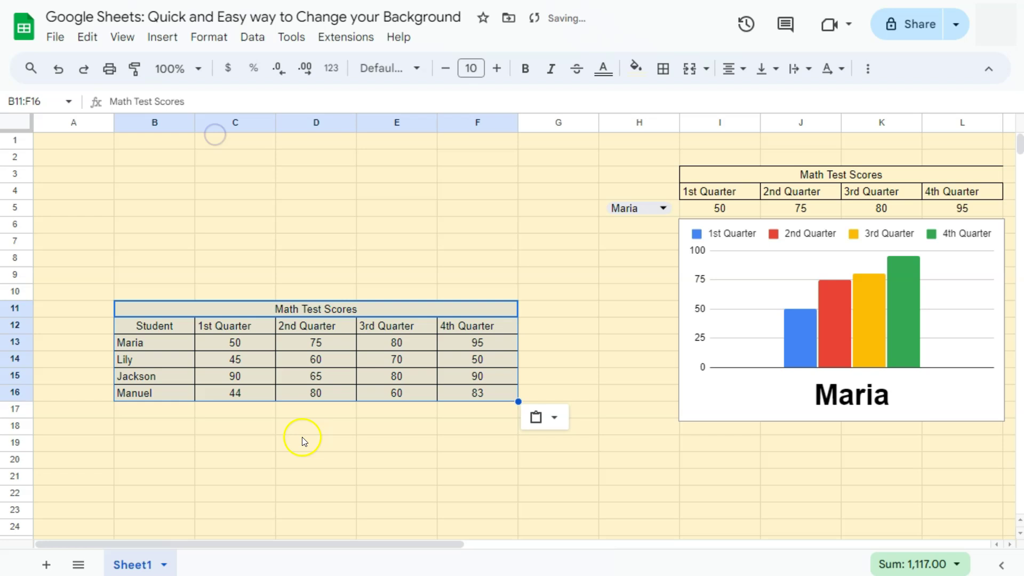
{"action": "left_click_drag", "start_coordinate": [148, 193], "coordinate": [490, 274]}
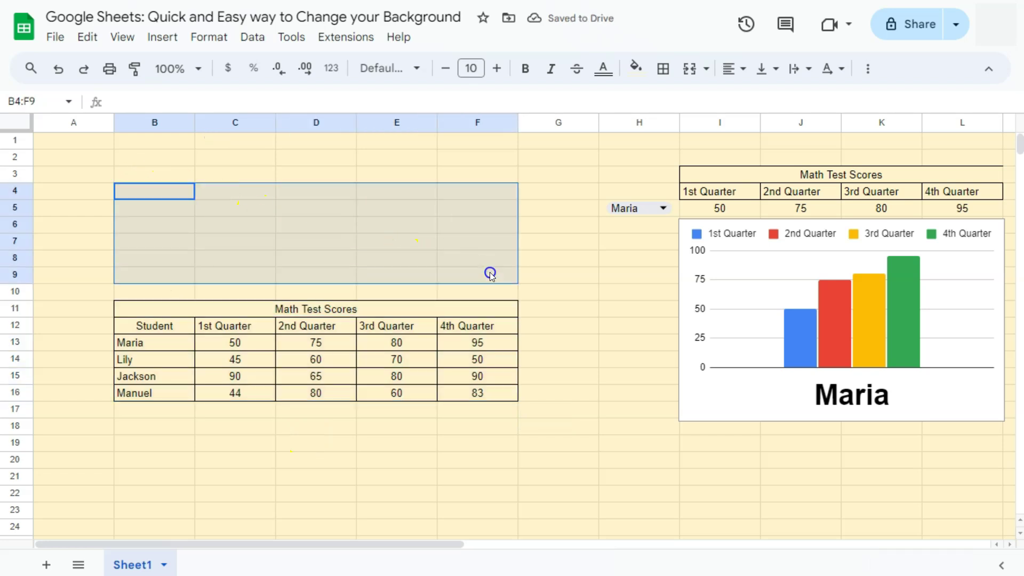
{"action": "left_click", "coordinate": [573, 317]}
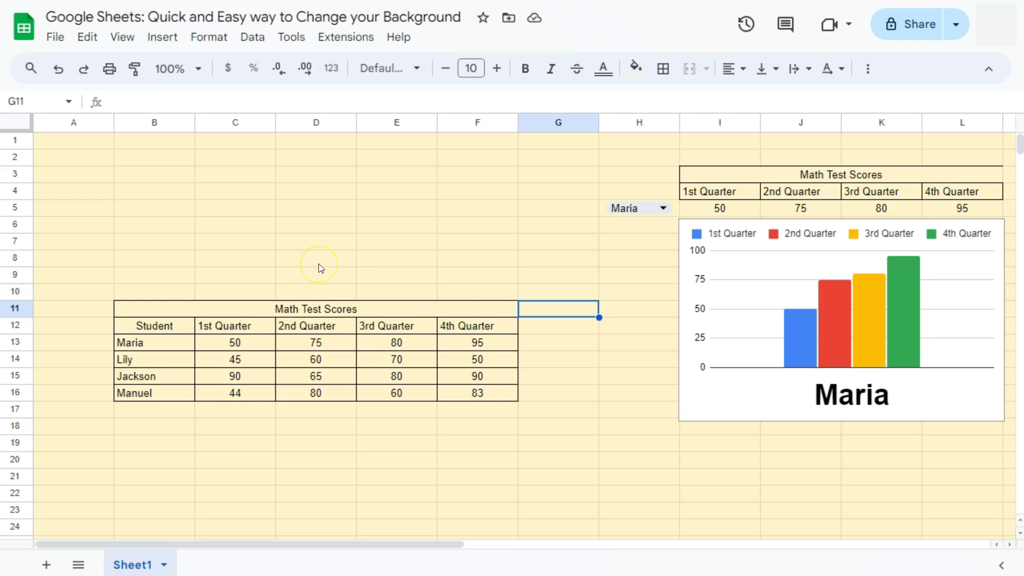
Step: Change the alternating colours so header, Color 1 and Color 2 are all light purple
{"action": "left_click", "coordinate": [208, 37]}
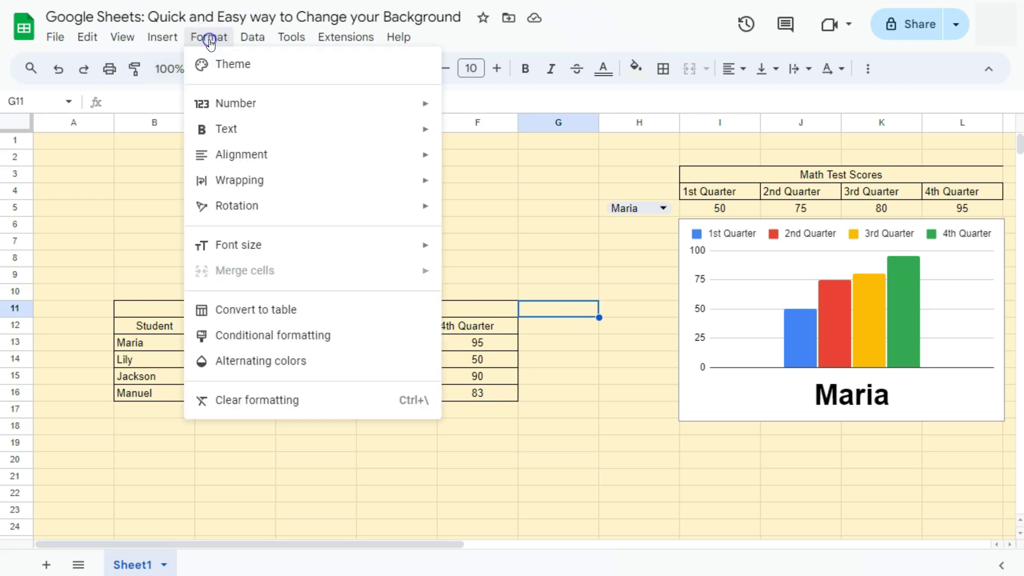
{"action": "left_click", "coordinate": [264, 360]}
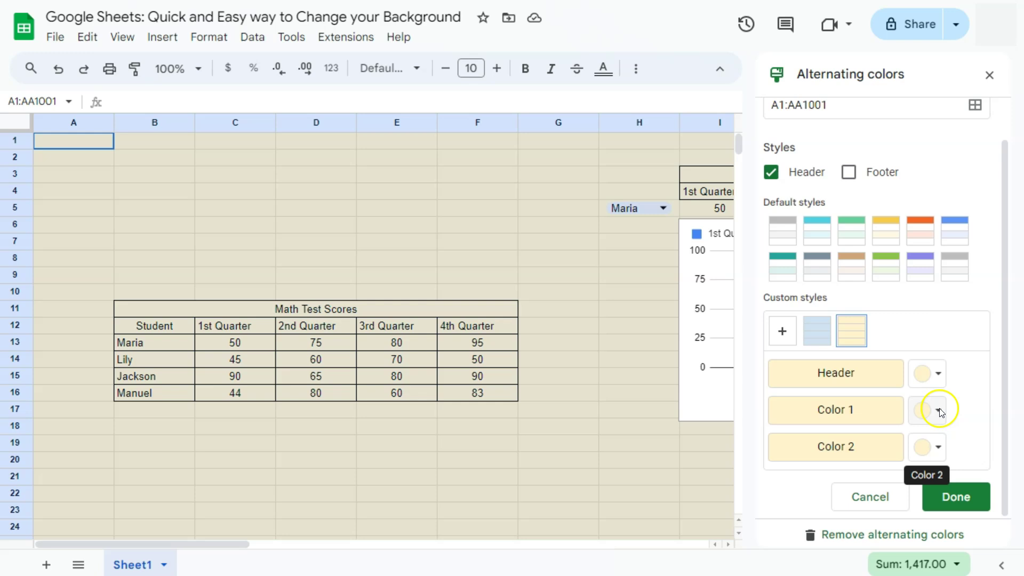
{"action": "left_click", "coordinate": [936, 375]}
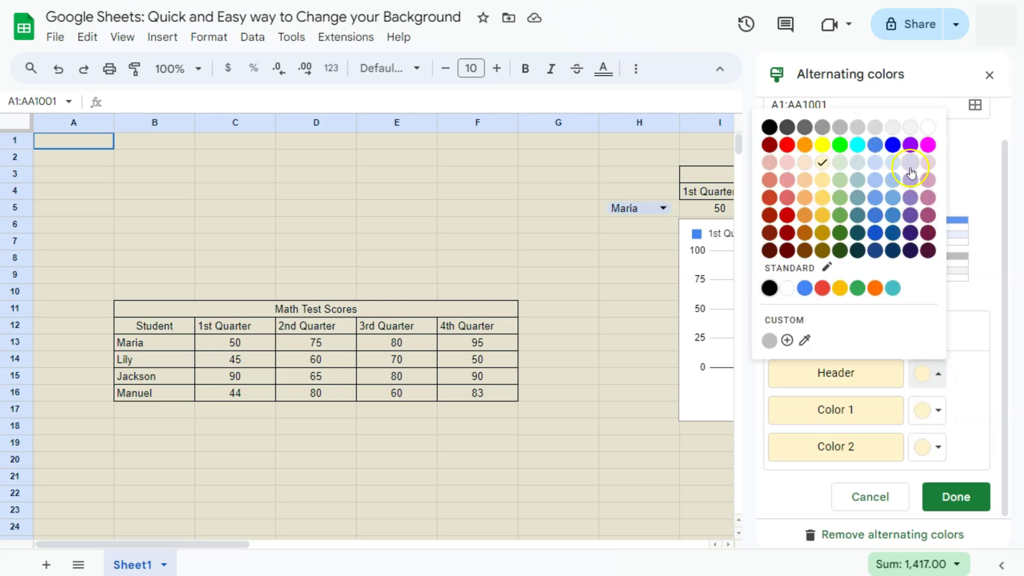
{"action": "left_click", "coordinate": [932, 410]}
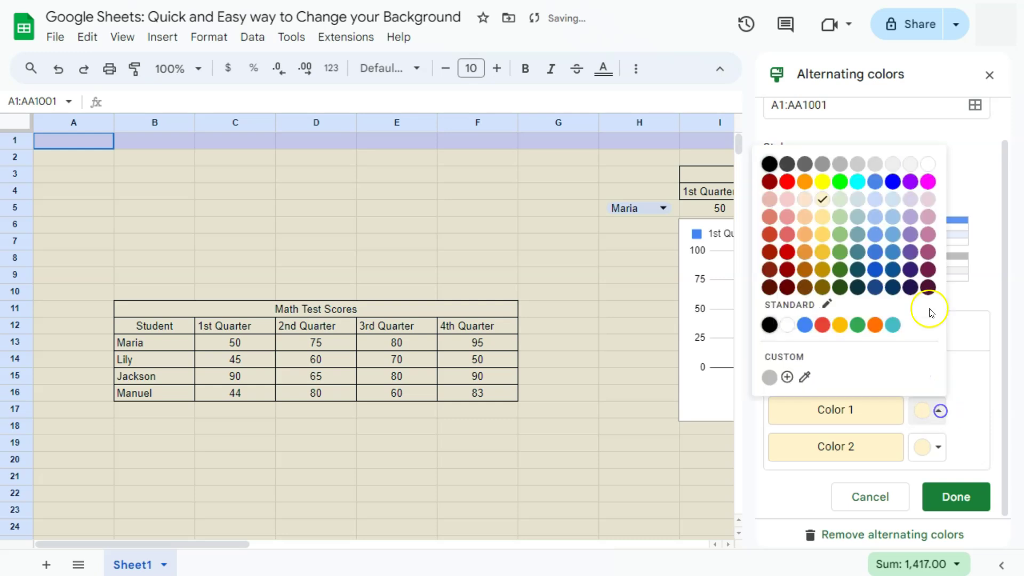
{"action": "left_click", "coordinate": [904, 200]}
{"action": "left_click", "coordinate": [932, 446]}
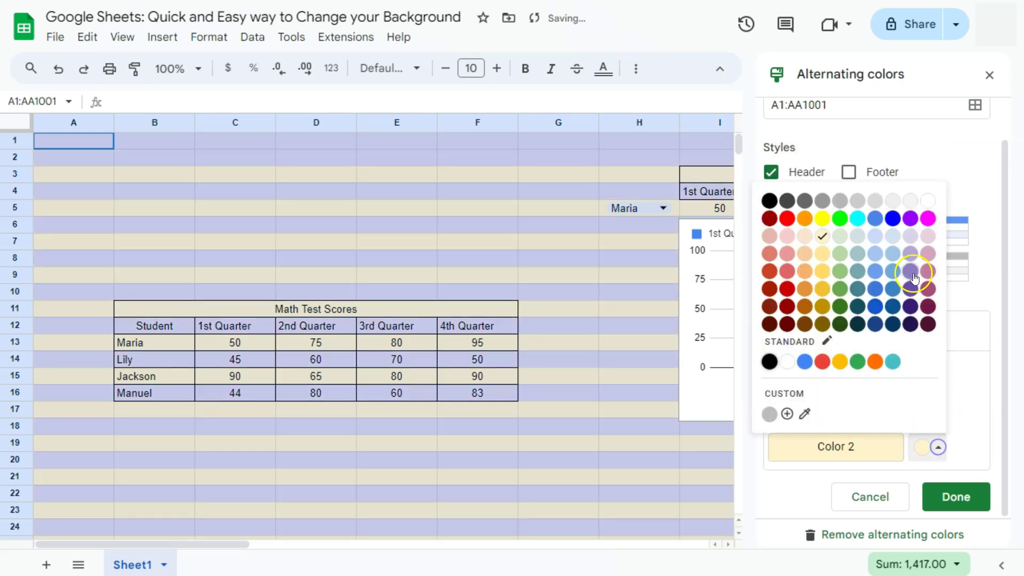
{"action": "left_click", "coordinate": [910, 244]}
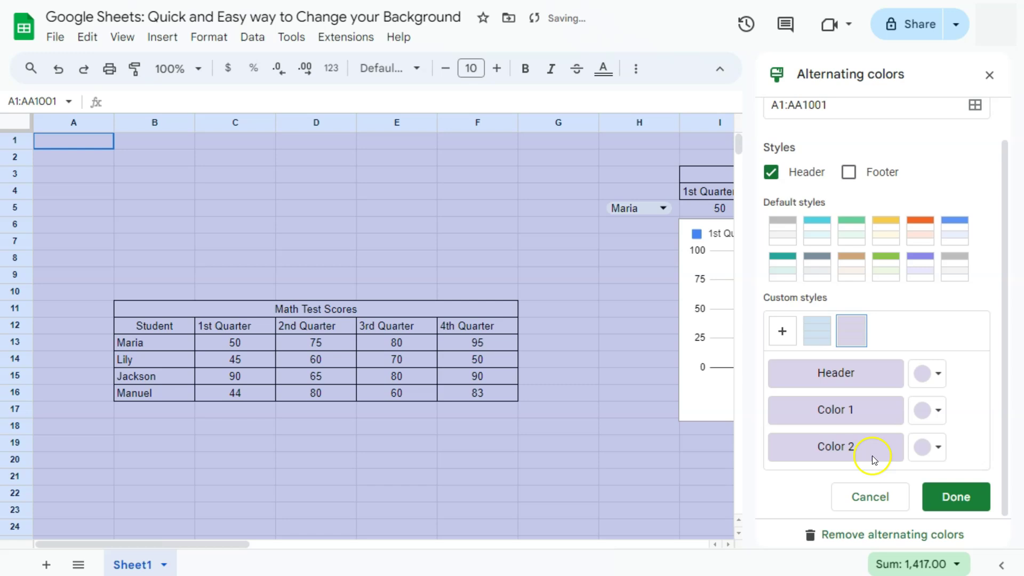
{"action": "left_click", "coordinate": [948, 501]}
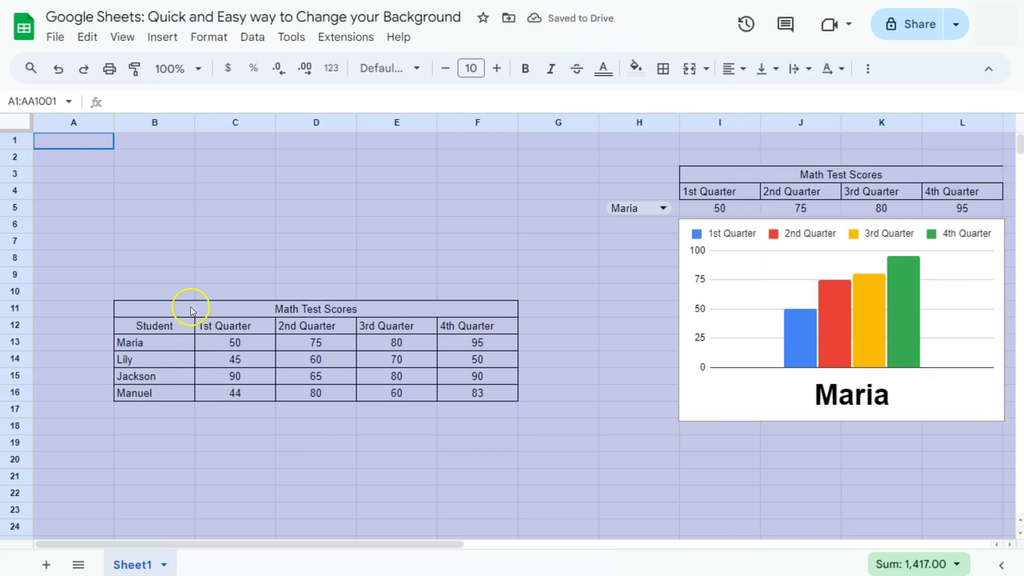
Step: Cut the table from B11:F16 and paste it back at B3, then deselect
{"action": "left_click_drag", "start_coordinate": [184, 307], "coordinate": [473, 391]}
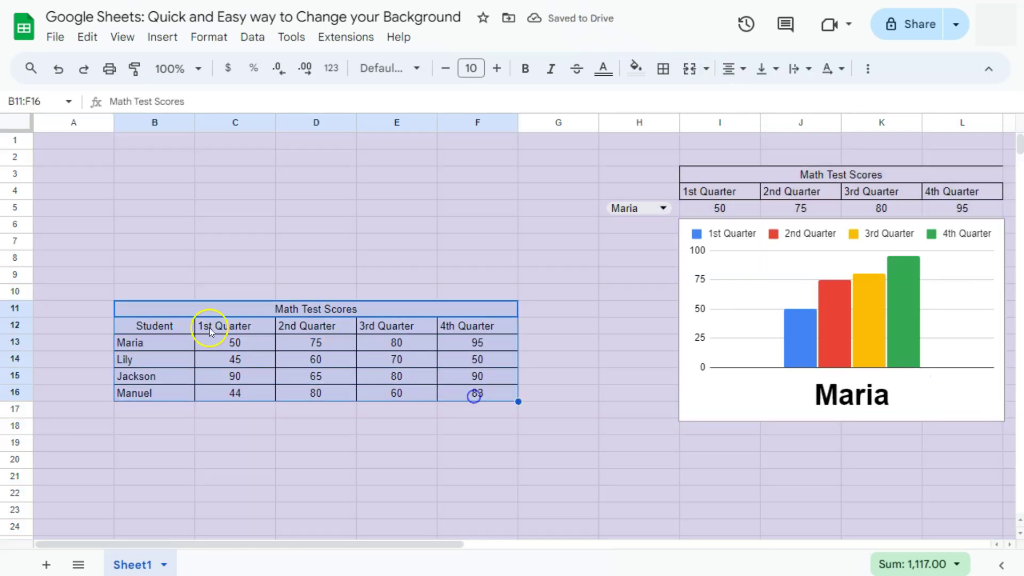
{"action": "right_click", "coordinate": [201, 309]}
{"action": "left_click", "coordinate": [245, 107]}
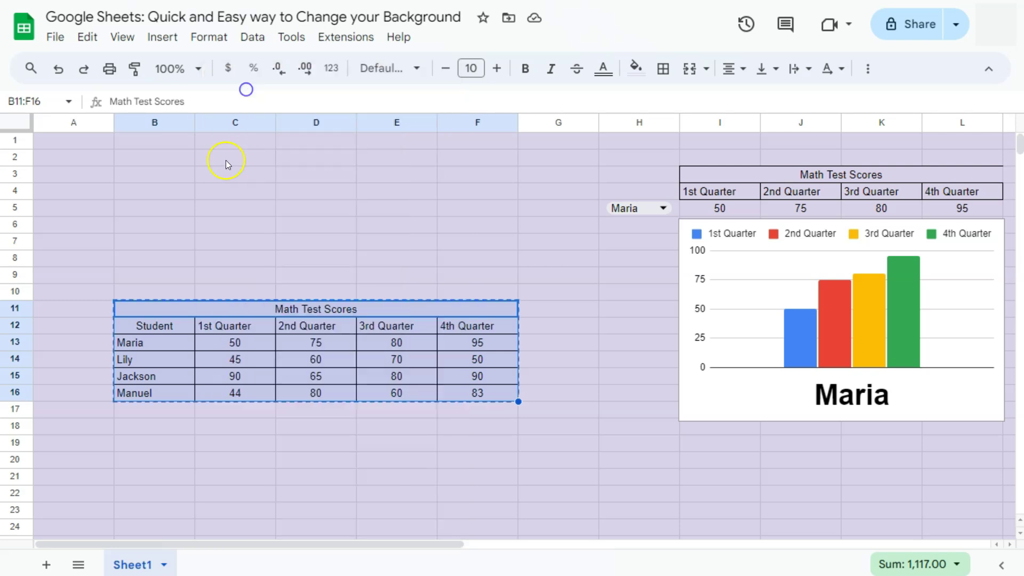
{"action": "left_click", "coordinate": [168, 177]}
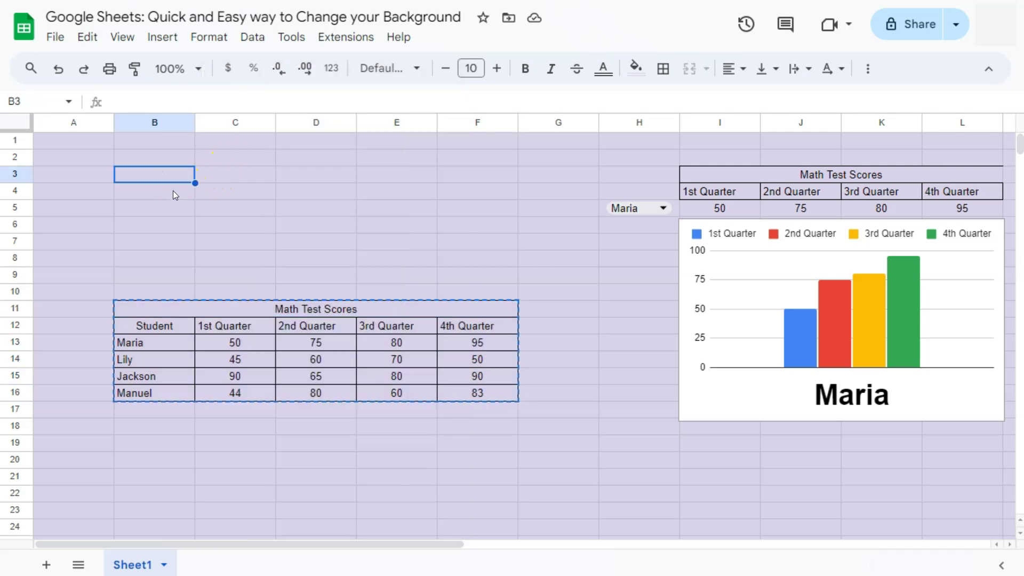
{"action": "key", "text": "ctrl+v"}
{"action": "left_click", "coordinate": [299, 381]}
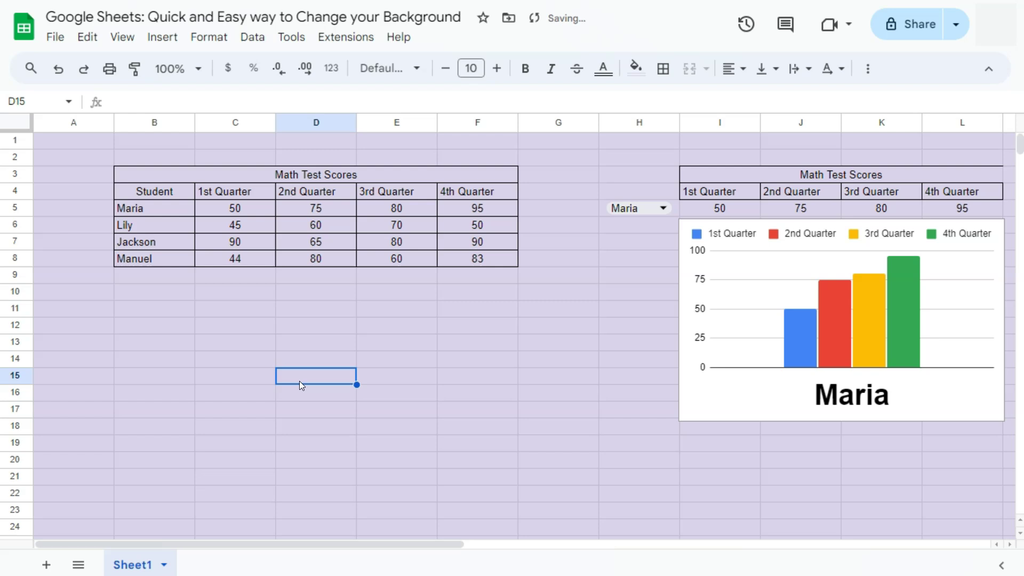